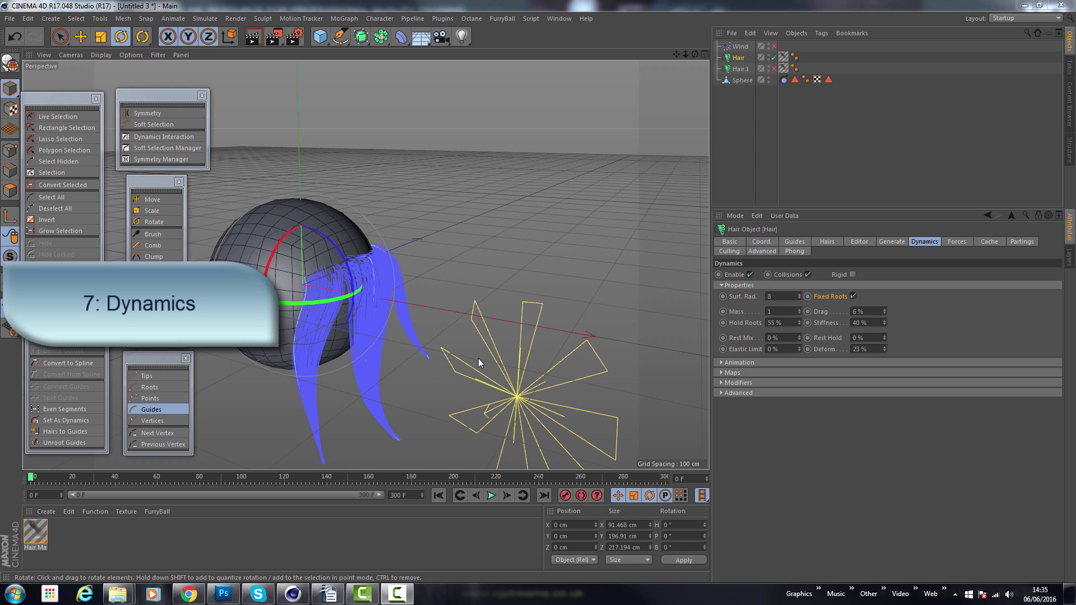
{"action": "left_click", "coordinate": [205, 19]}
{"action": "mouse_move", "coordinate": [229, 60]}
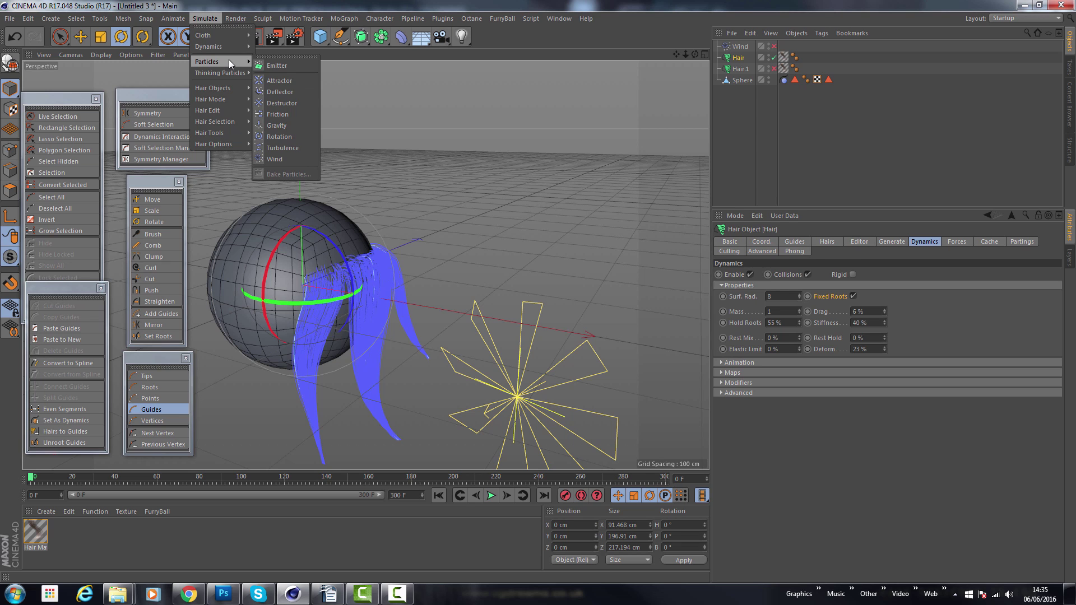
{"action": "left_click", "coordinate": [562, 40]}
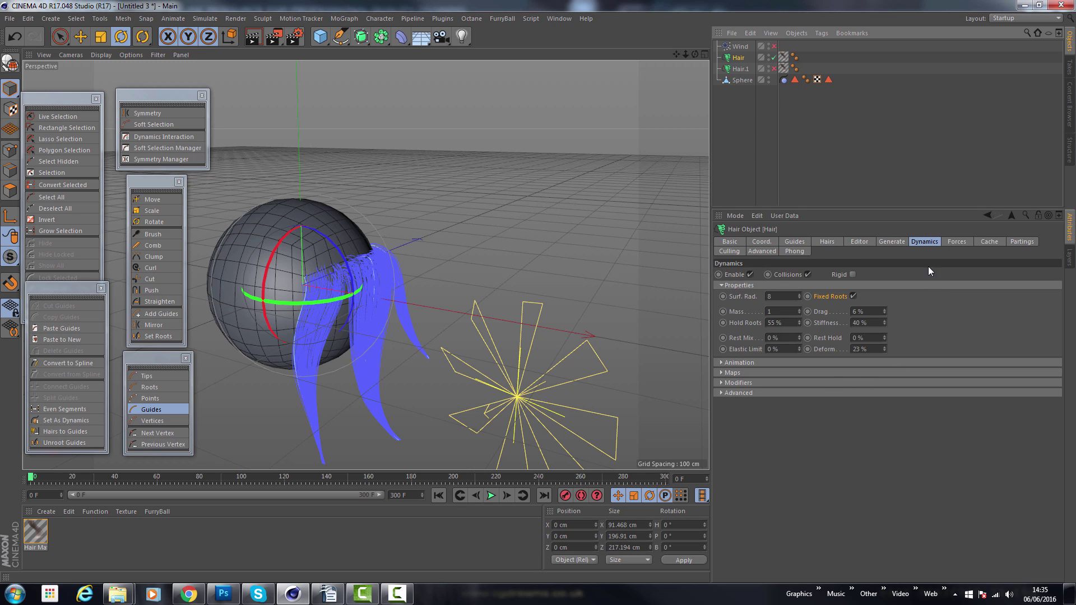
Step: Show the Hair object's force settings, enable the Wind object and display its properties
{"action": "left_click", "coordinate": [959, 241]}
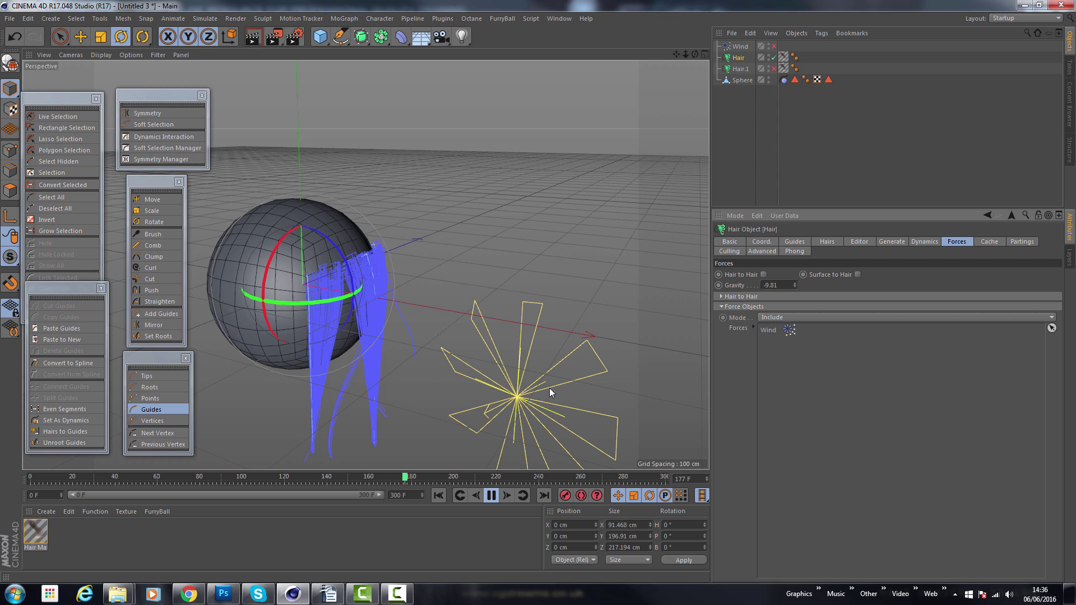
{"action": "left_click", "coordinate": [775, 48]}
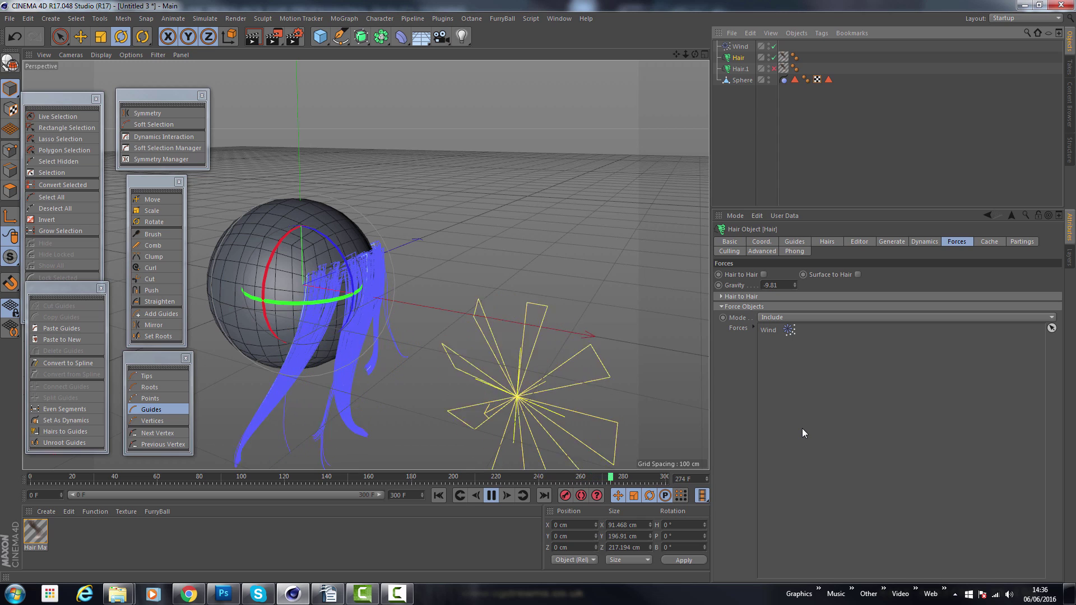
{"action": "left_click", "coordinate": [742, 46]}
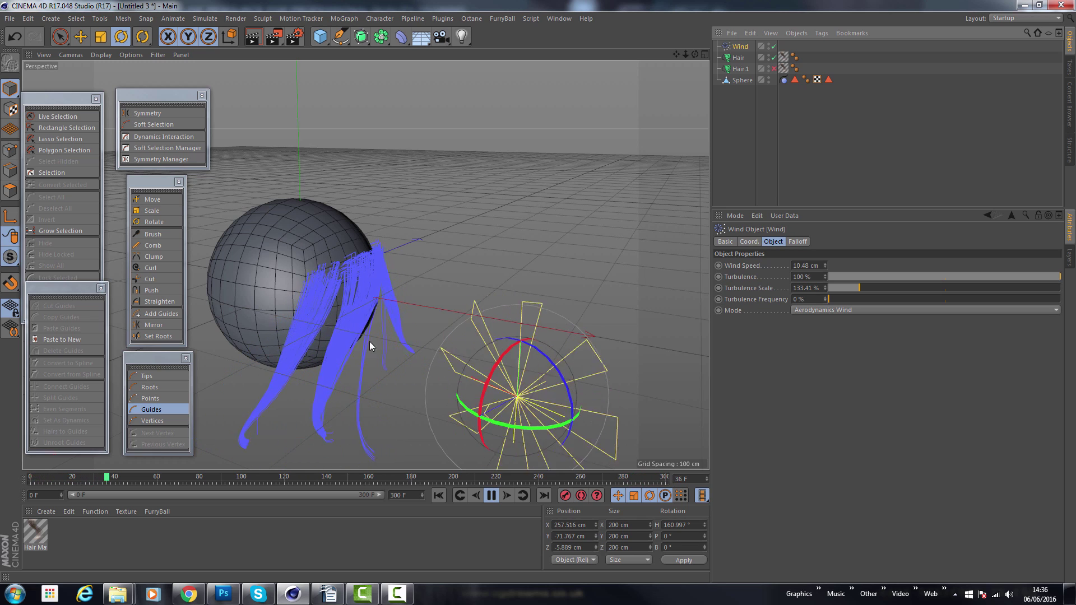
Step: Set the Hair object's dynamics to 18% Rest Mix and 44% Hold Roots
{"action": "left_click", "coordinate": [739, 59]}
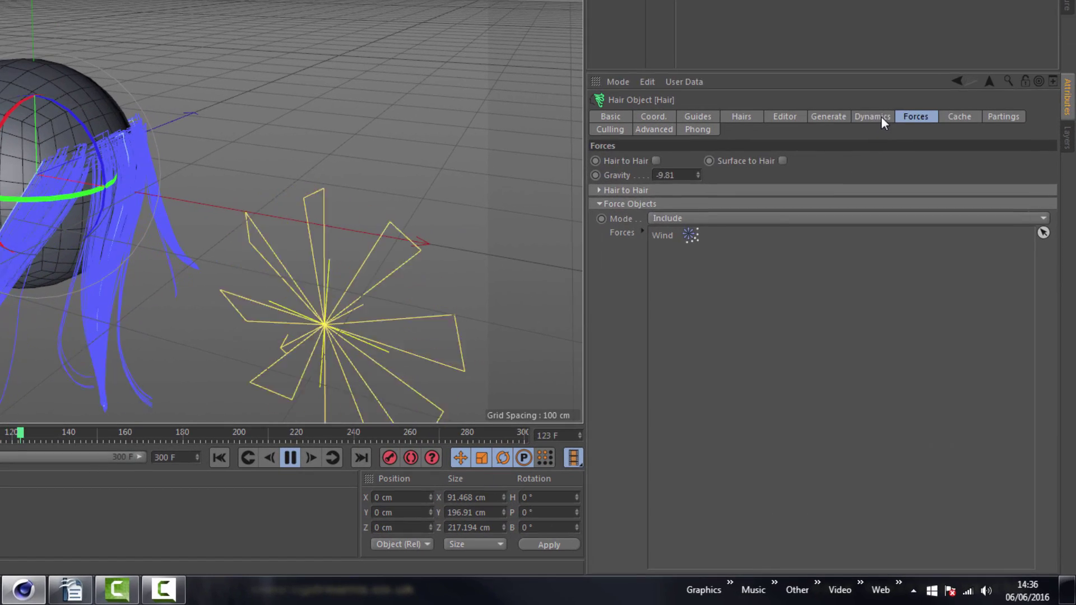
{"action": "left_click", "coordinate": [882, 117]}
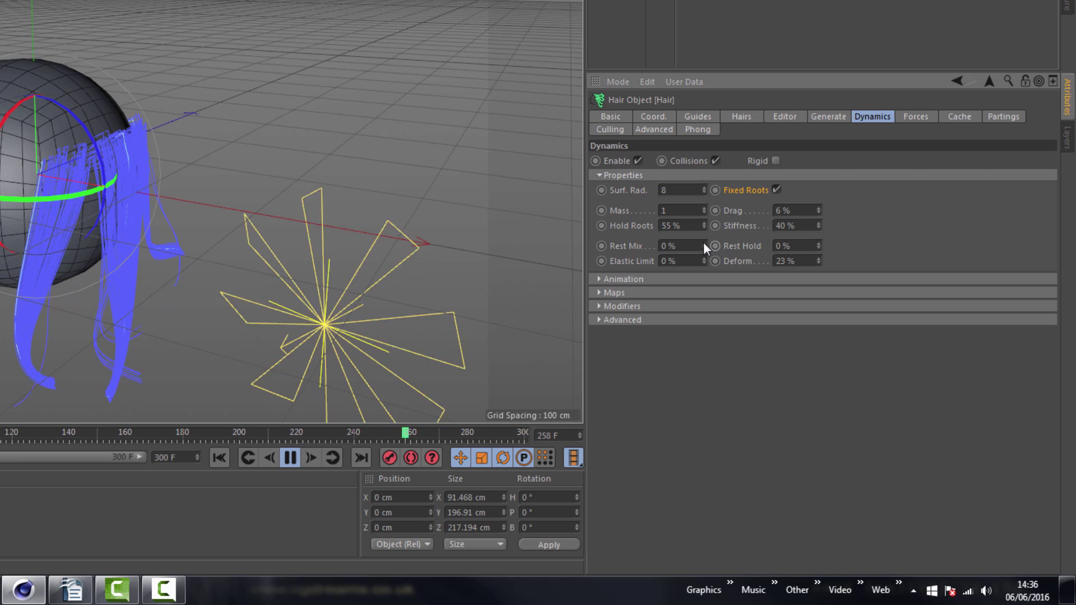
{"action": "left_click_drag", "start_coordinate": [704, 247], "coordinate": [704, 242]}
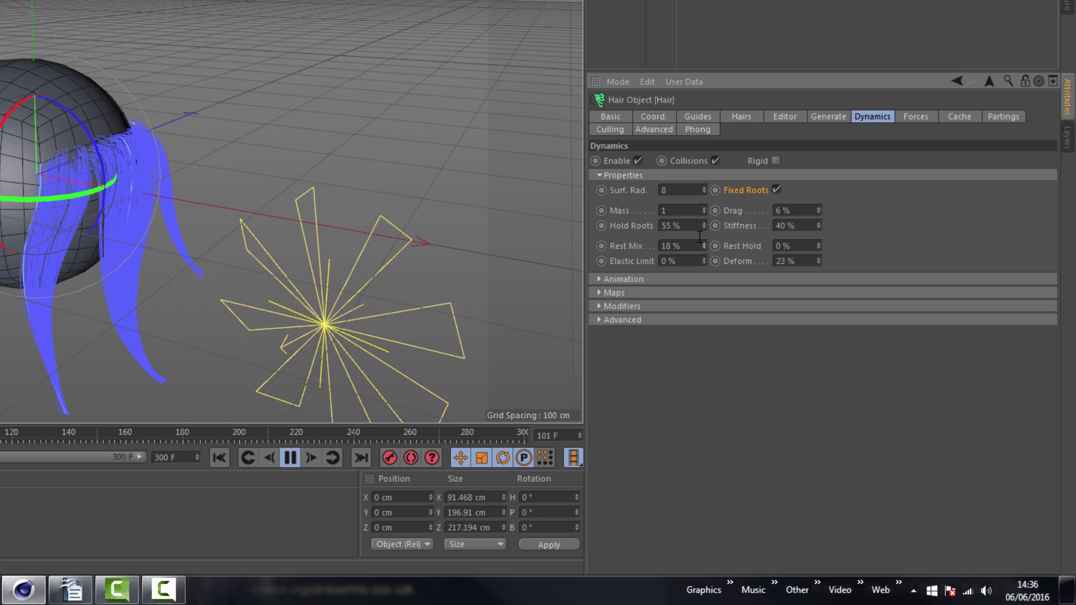
{"action": "left_click_drag", "start_coordinate": [705, 227], "coordinate": [706, 252]}
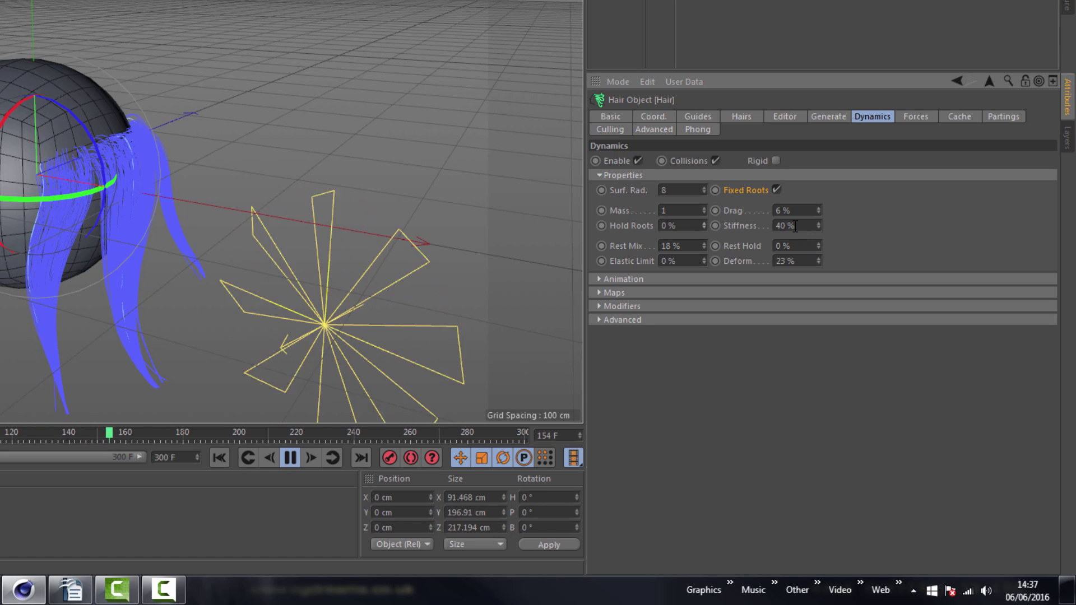
{"action": "left_click_drag", "start_coordinate": [705, 227], "coordinate": [705, 222]}
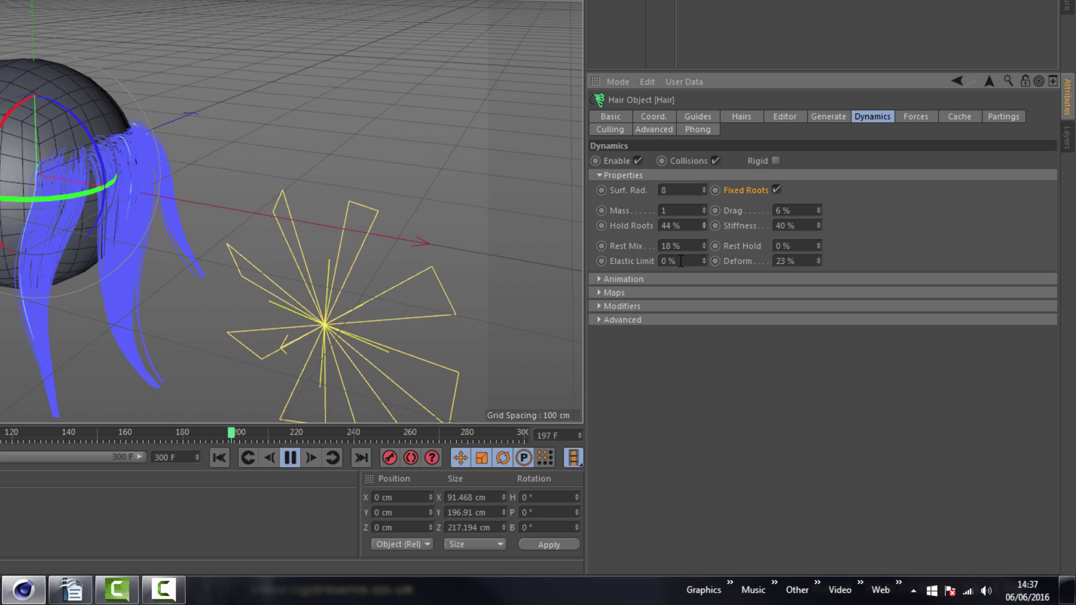
Step: Set the hair dynamics' Rest Hold to 18% and Rest Mix to 6%
{"action": "left_click_drag", "start_coordinate": [704, 246], "coordinate": [705, 252]}
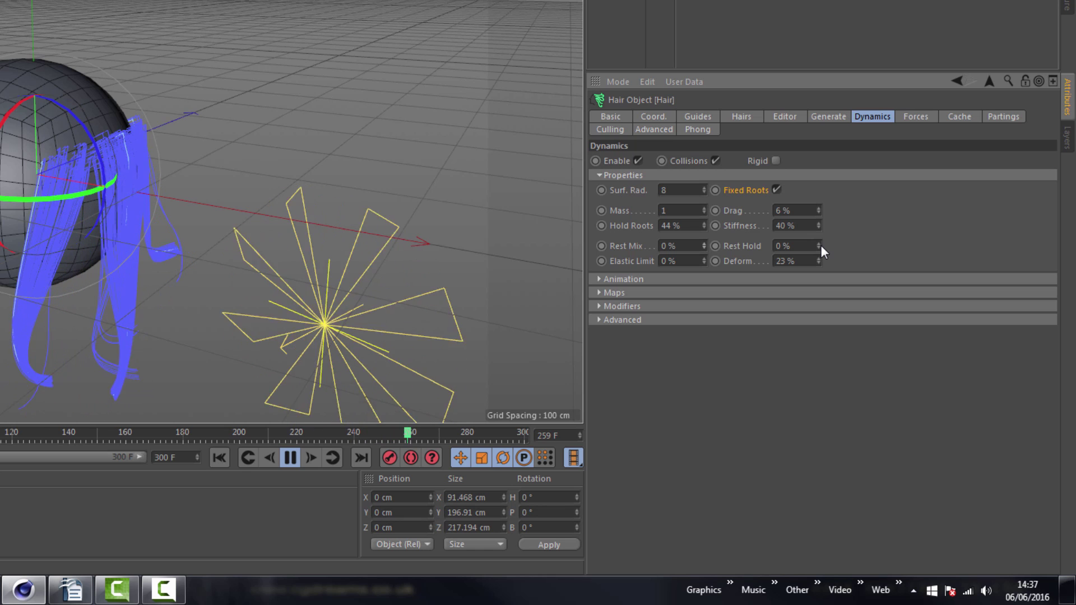
{"action": "left_click_drag", "start_coordinate": [819, 246], "coordinate": [820, 245]}
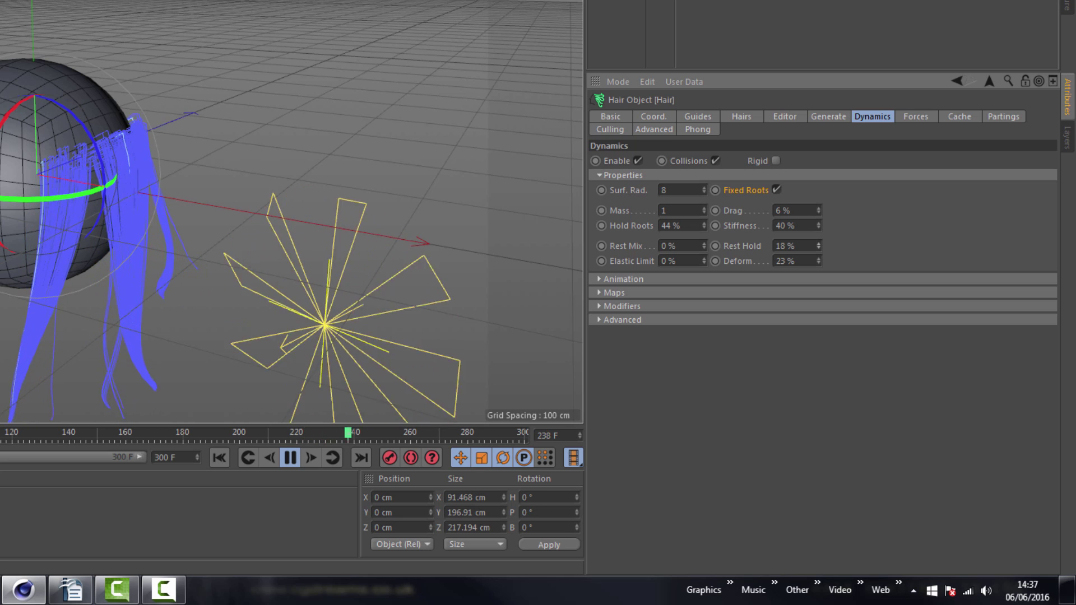
{"action": "left_click", "coordinate": [704, 244]}
{"action": "left_click", "coordinate": [703, 245]}
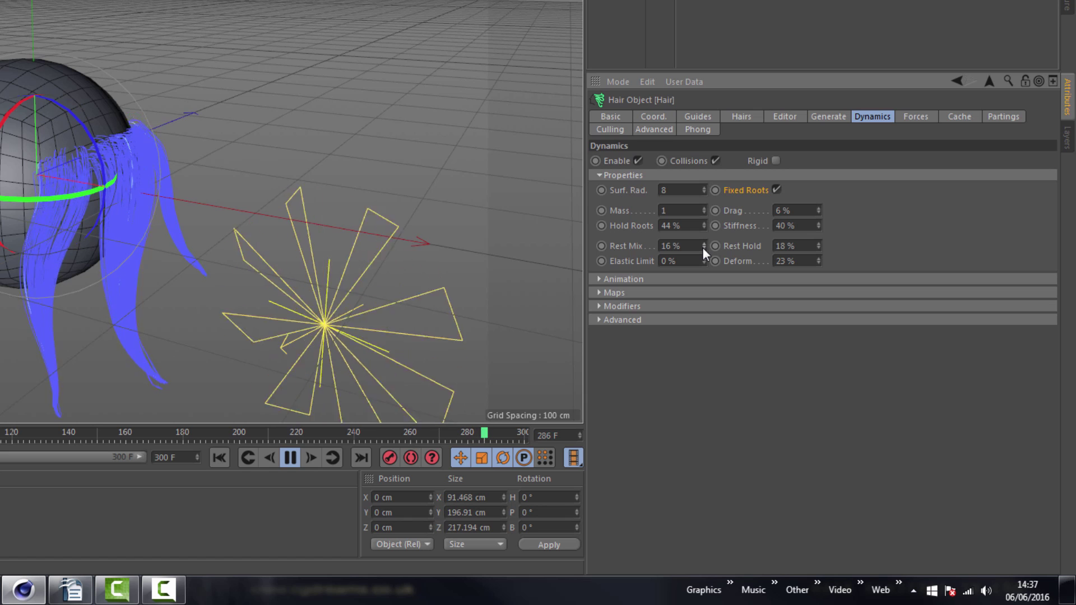
{"action": "left_click", "coordinate": [702, 247]}
{"action": "left_click", "coordinate": [704, 246]}
{"action": "left_click", "coordinate": [705, 249], "text": "shift"}
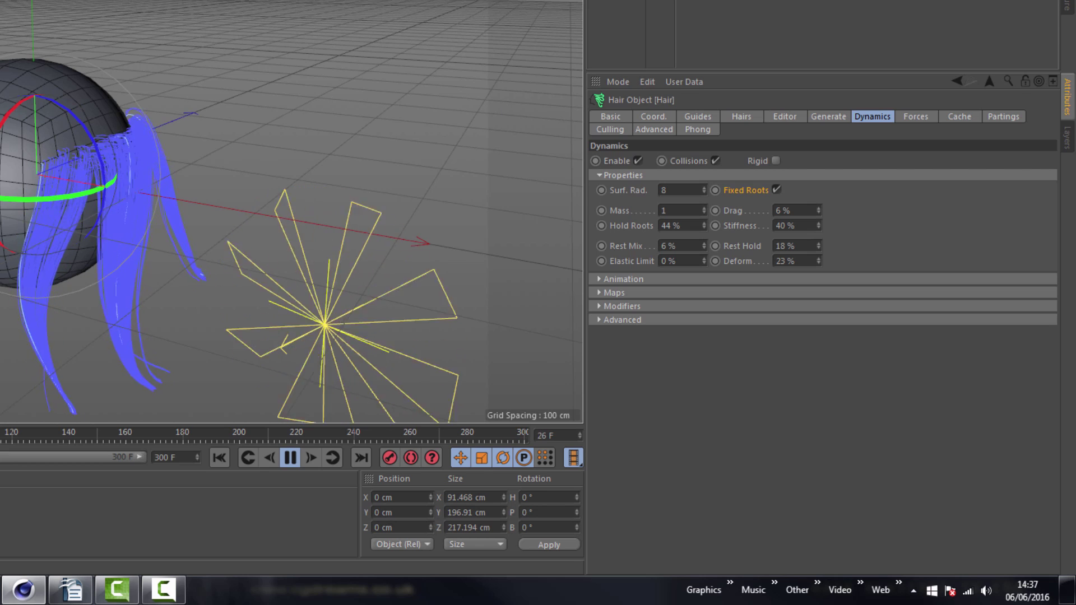
Step: Reduce the hair's viewport preview Detail to 0% and view the guides around the sphere more closely
{"action": "left_click", "coordinate": [792, 120]}
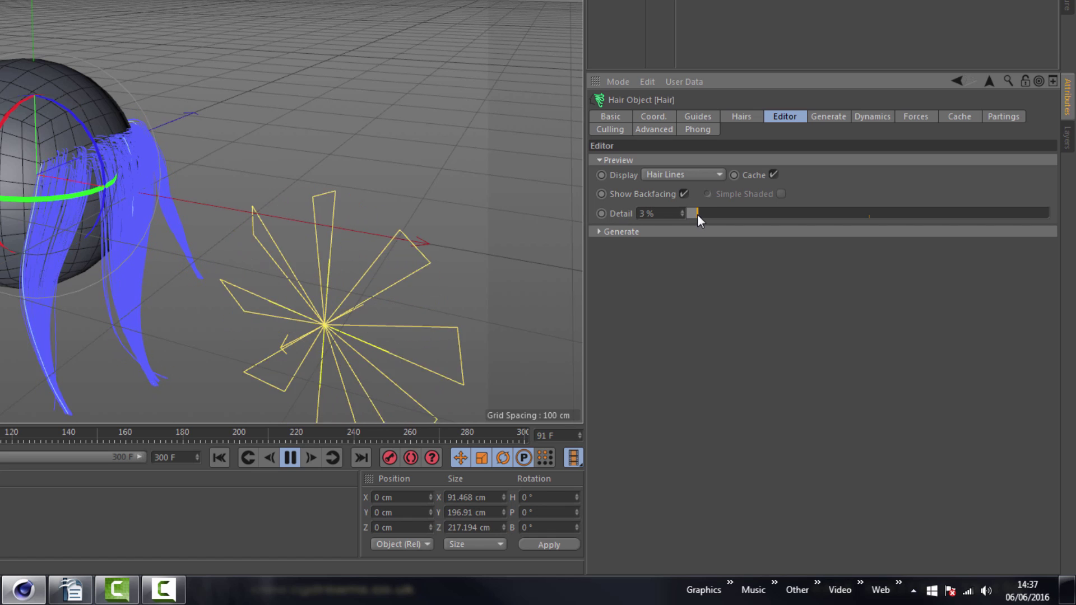
{"action": "left_click_drag", "start_coordinate": [697, 215], "coordinate": [677, 212]}
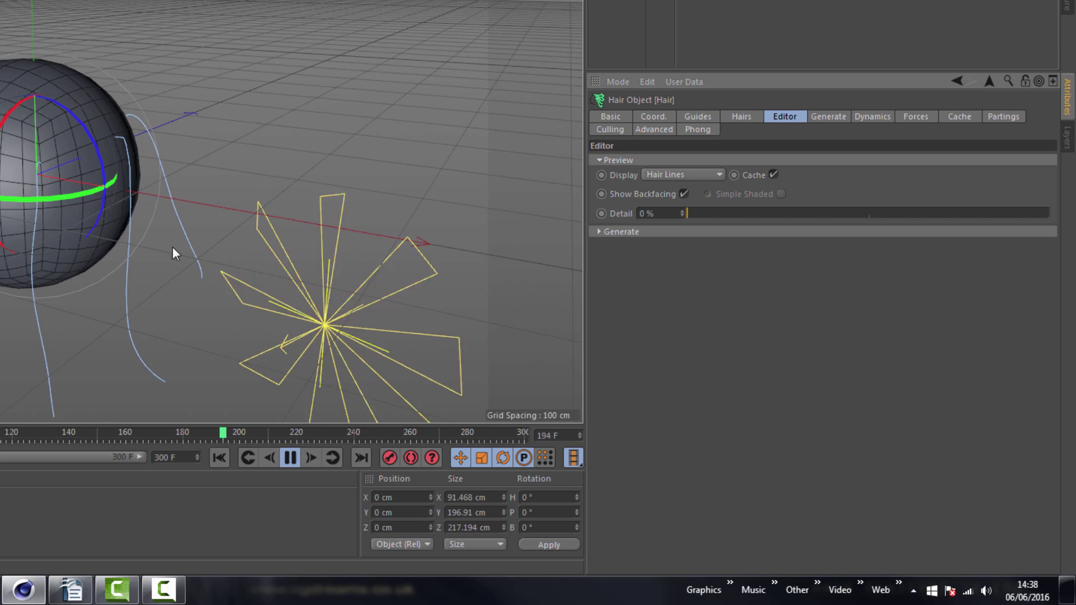
{"action": "left_click_drag", "start_coordinate": [172, 246], "coordinate": [213, 239], "text": "alt"}
{"action": "middle_click_drag", "start_coordinate": [346, 216], "coordinate": [299, 190], "text": "alt"}
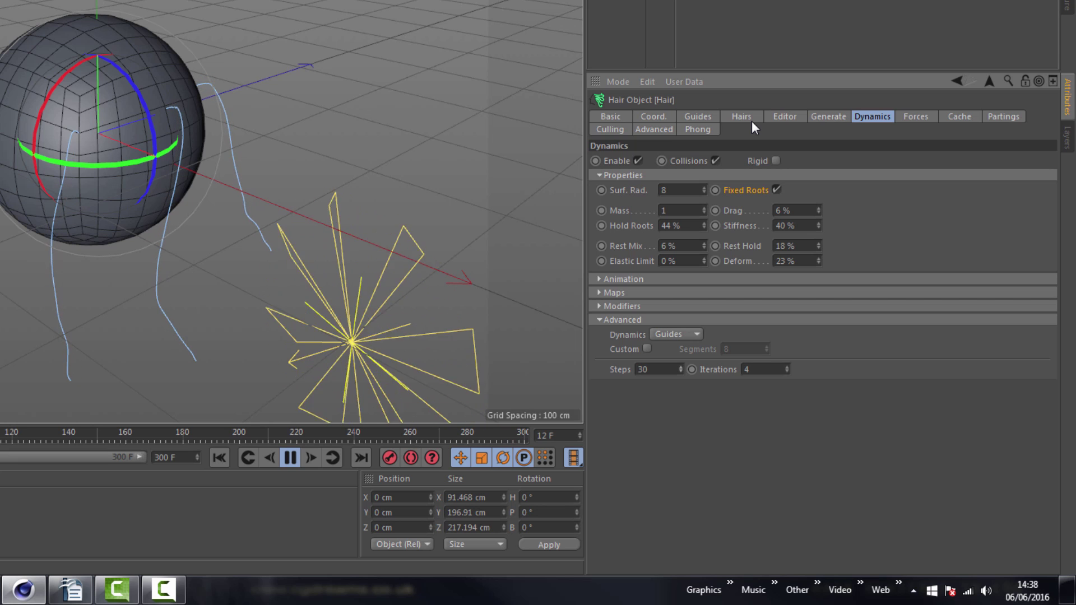
Step: Test different Iterations values in the advanced hair dynamics, including 44, 0, 36 and 28, and settle on 24
{"action": "type", "text": "4"}
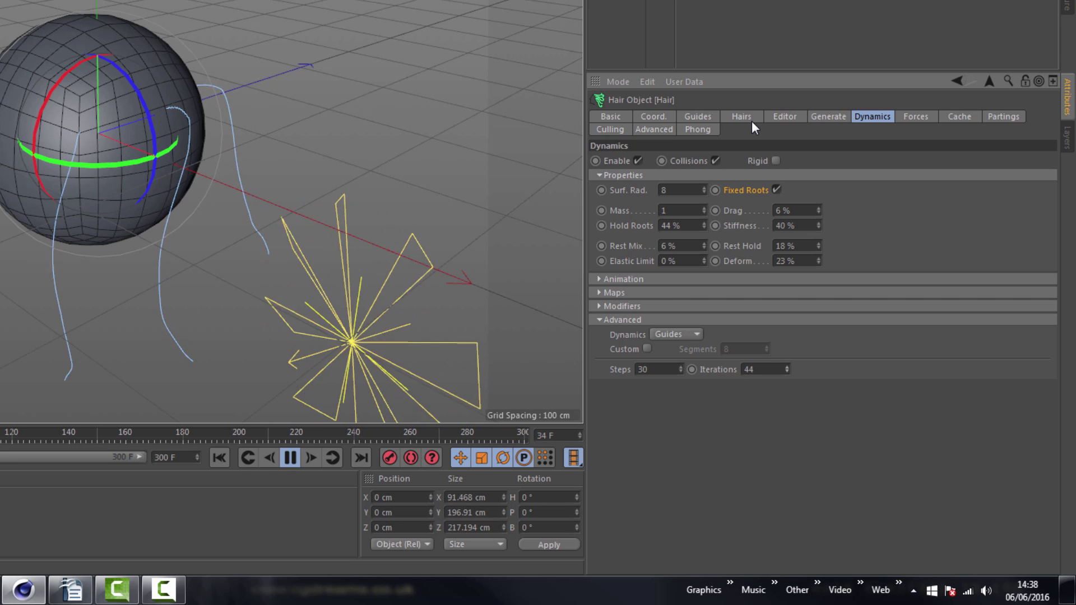
{"action": "key", "text": "BackSpace"}
{"action": "key", "text": "BackSpace"}
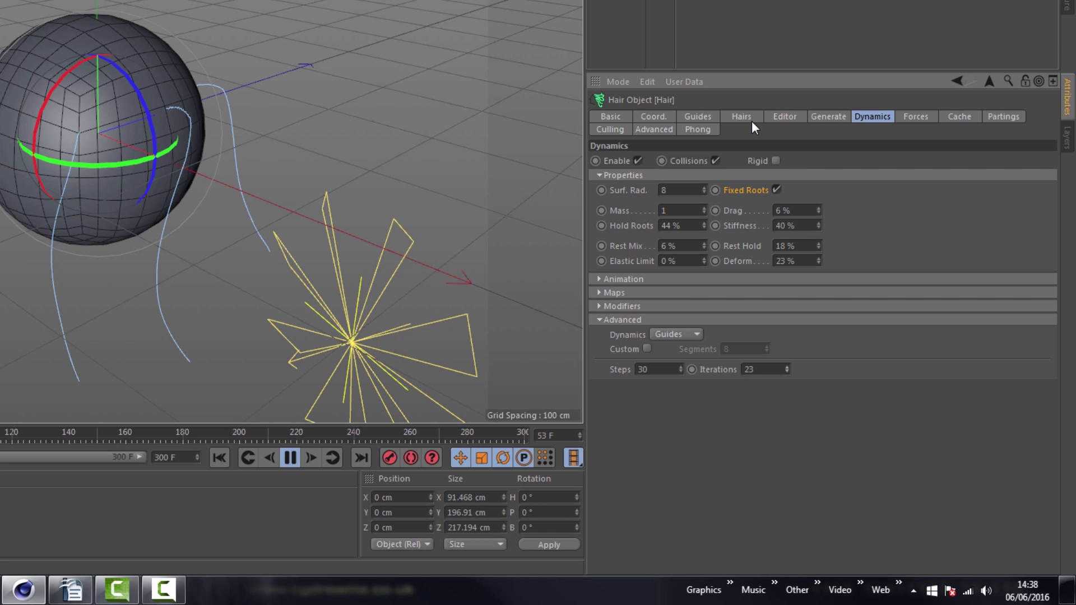
{"action": "type", "text": "0"}
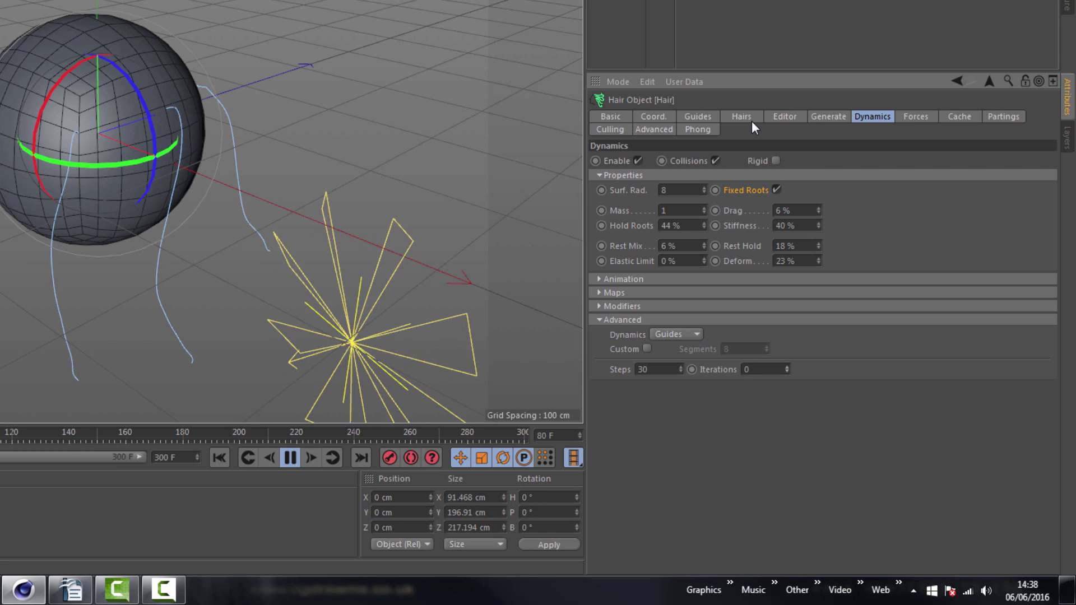
{"action": "key", "text": "BackSpace"}
{"action": "type", "text": "24"}
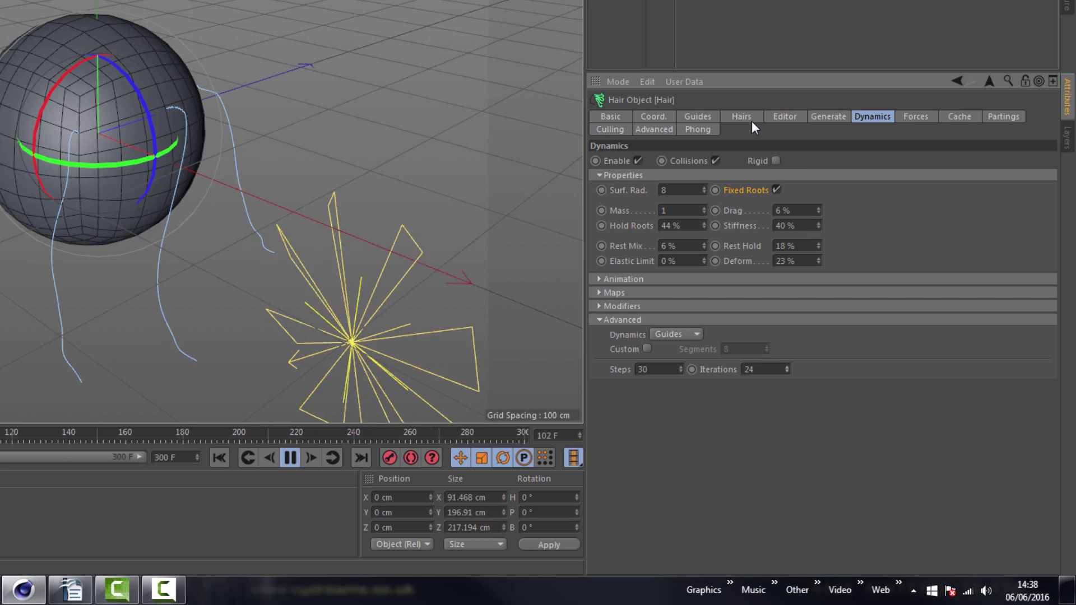
{"action": "key", "text": "BackSpace"}
{"action": "key", "text": "BackSpace"}
{"action": "type", "text": "36"}
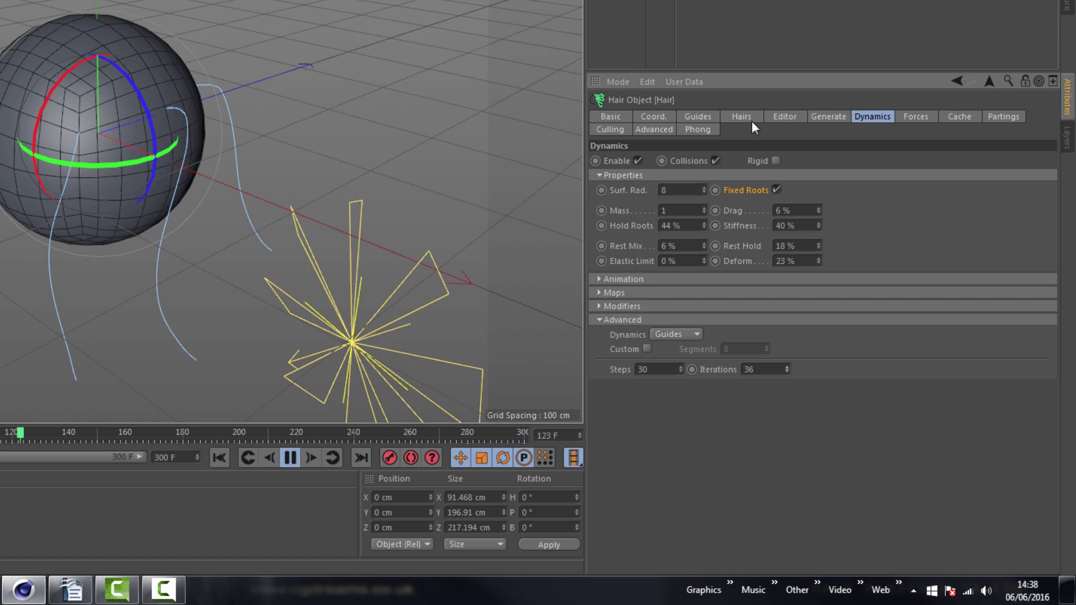
{"action": "key", "text": "BackSpace"}
{"action": "key", "text": "BackSpace"}
{"action": "type", "text": "28"}
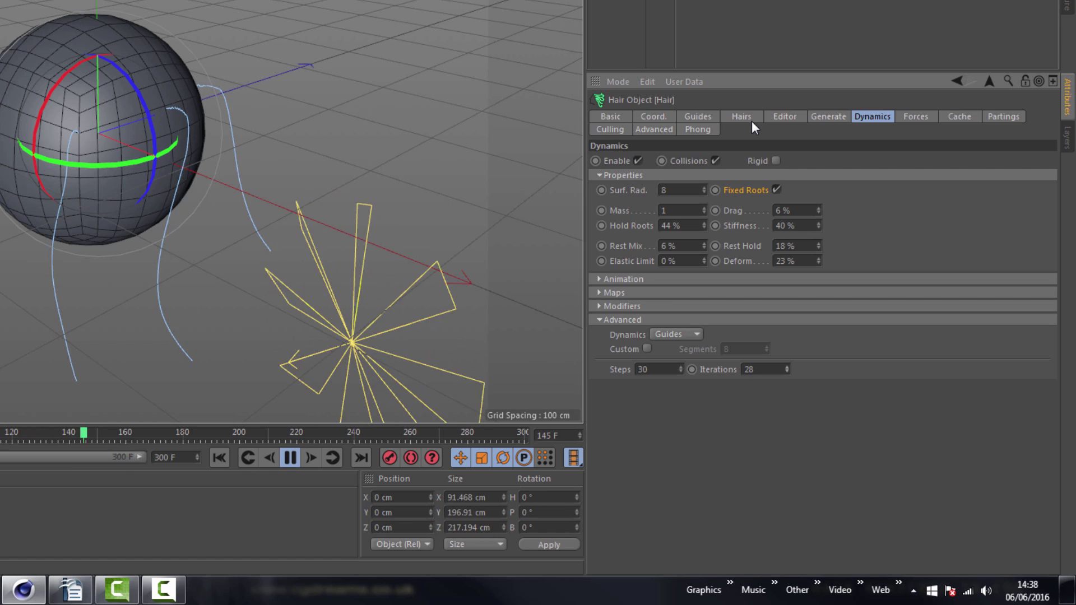
{"action": "key", "text": "BackSpace"}
{"action": "key", "text": "BackSpace"}
{"action": "type", "text": "24"}
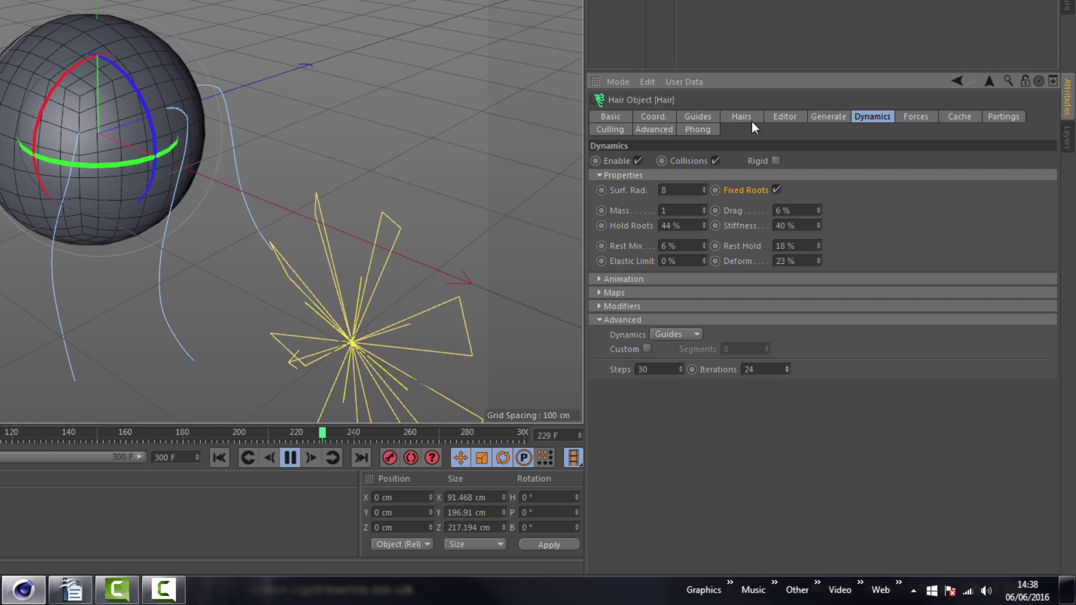
Step: Try switching the advanced dynamics calculation from Guides to Hairs
{"action": "left_click", "coordinate": [675, 334]}
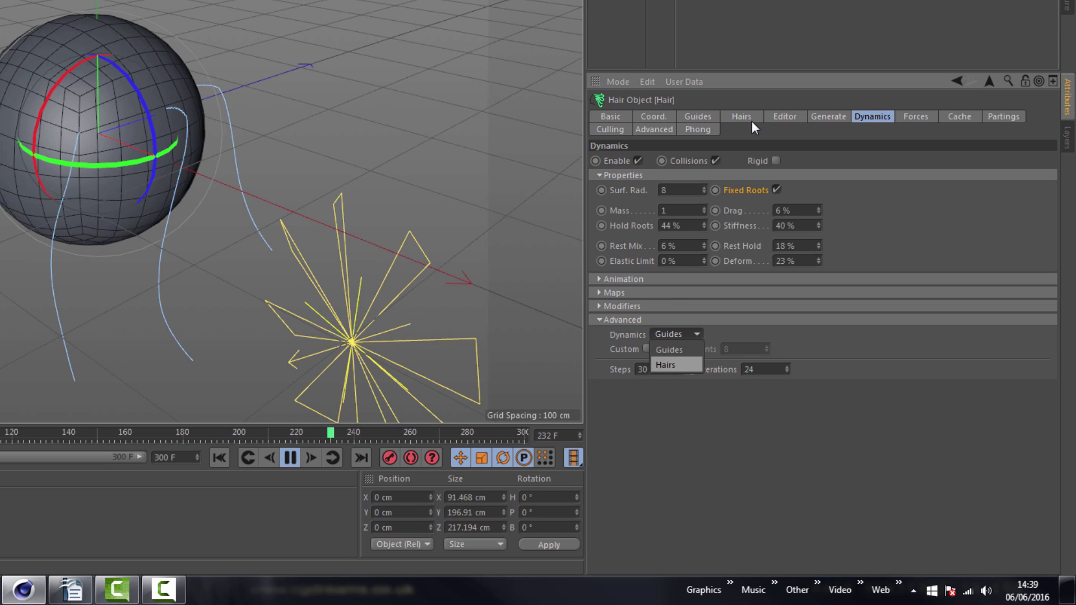
{"action": "left_click", "coordinate": [673, 364]}
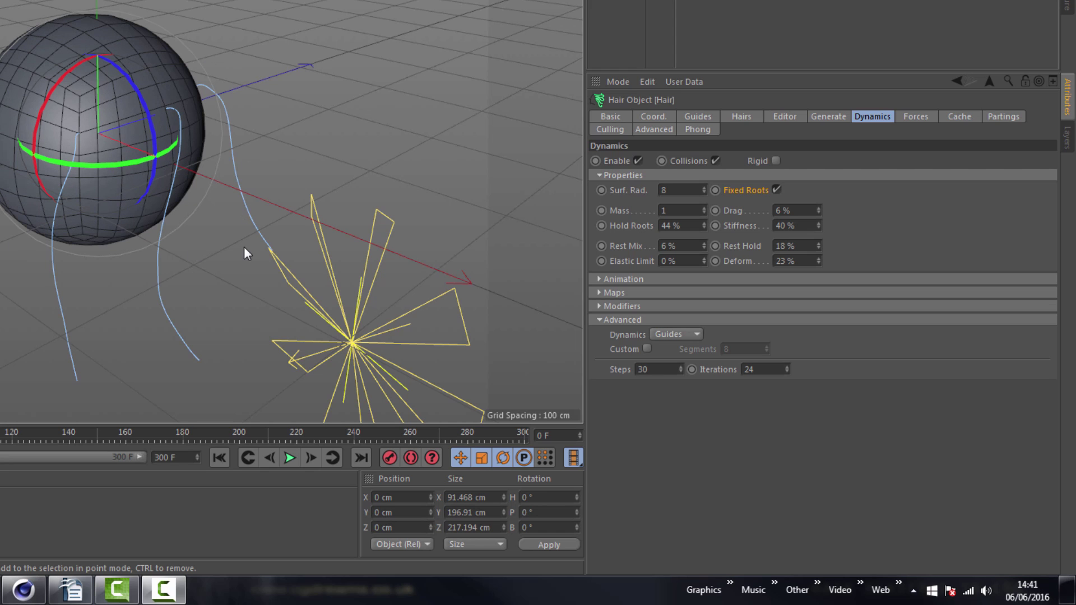
Step: Calculate the dynamics cache for the Hair object
{"action": "left_click", "coordinate": [969, 119]}
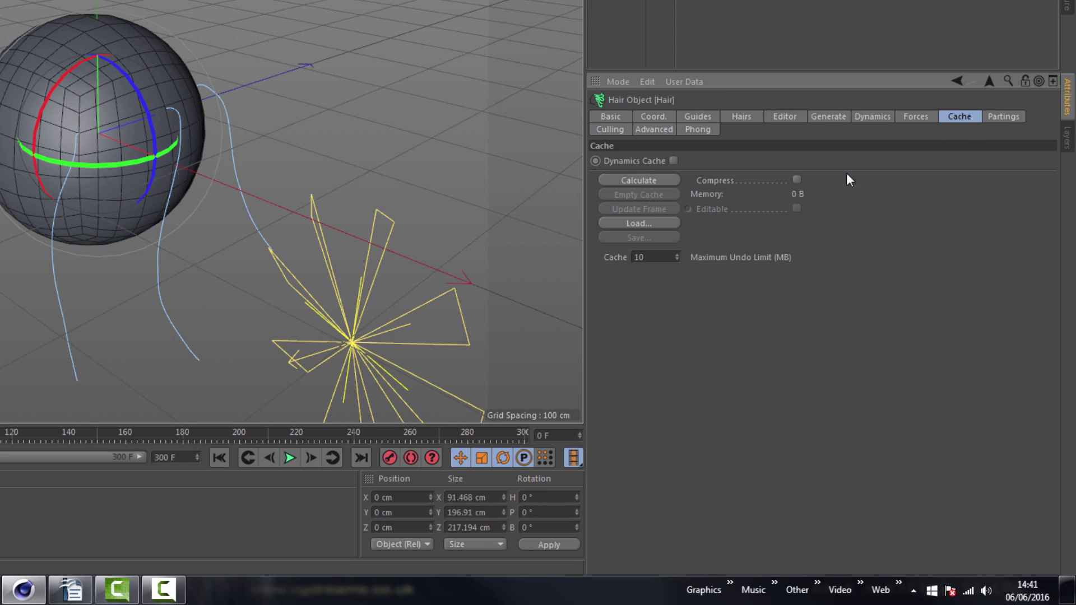
{"action": "left_click", "coordinate": [637, 181]}
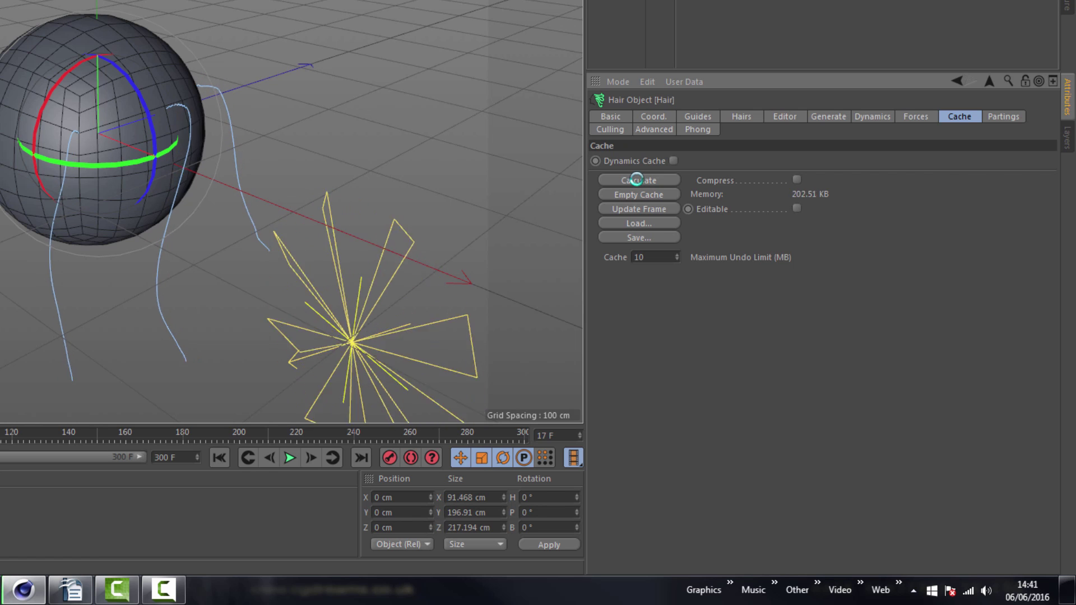